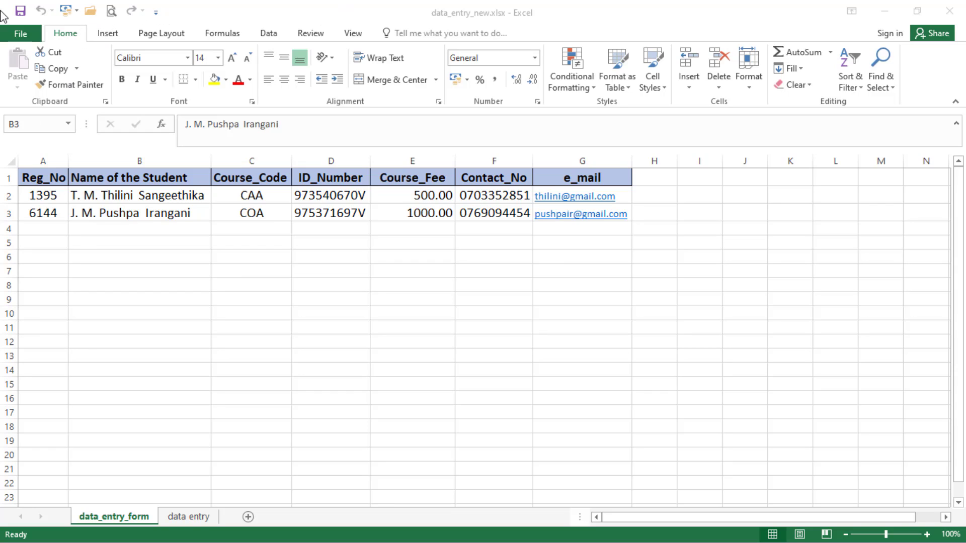
Step: Find the Form... command under Commands Not in the Ribbon, then close the settings without adding it
click(156, 12)
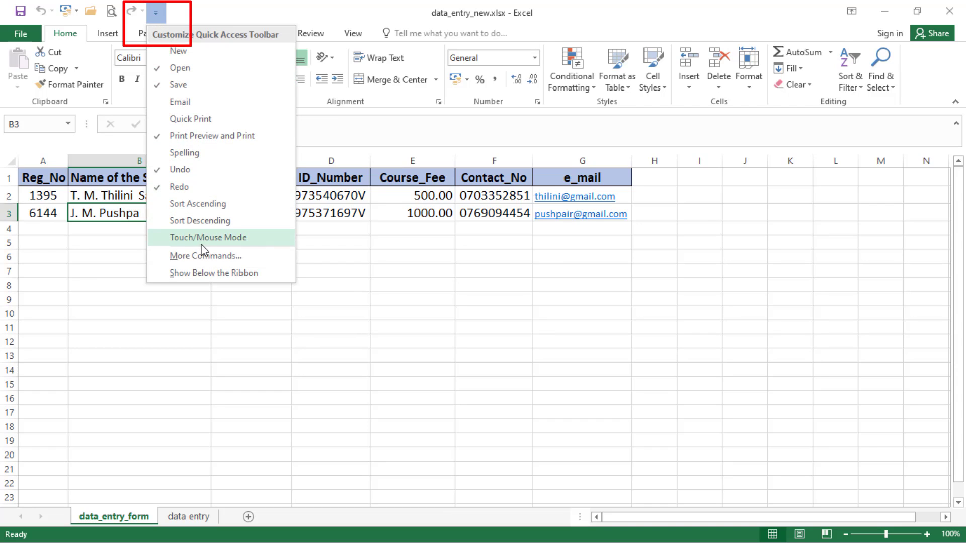
click(233, 256)
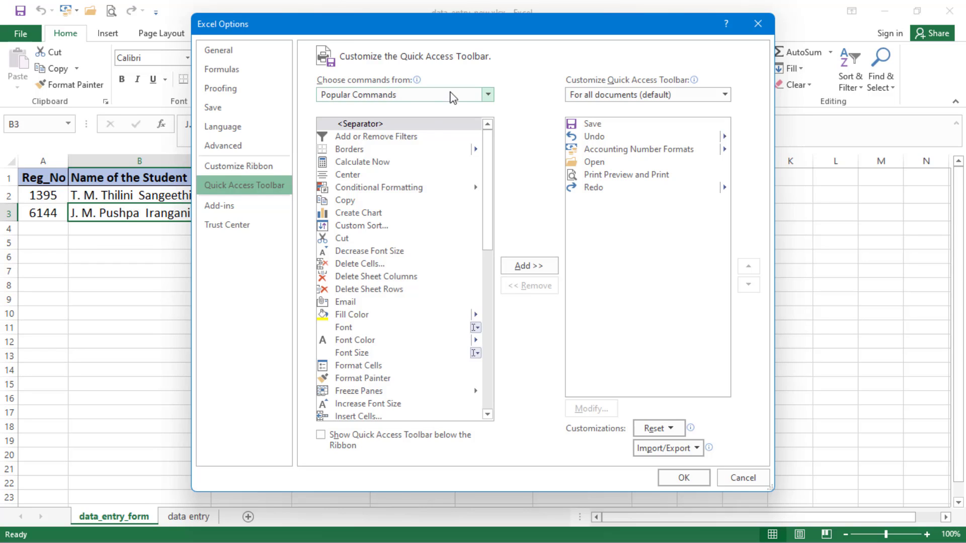
click(488, 96)
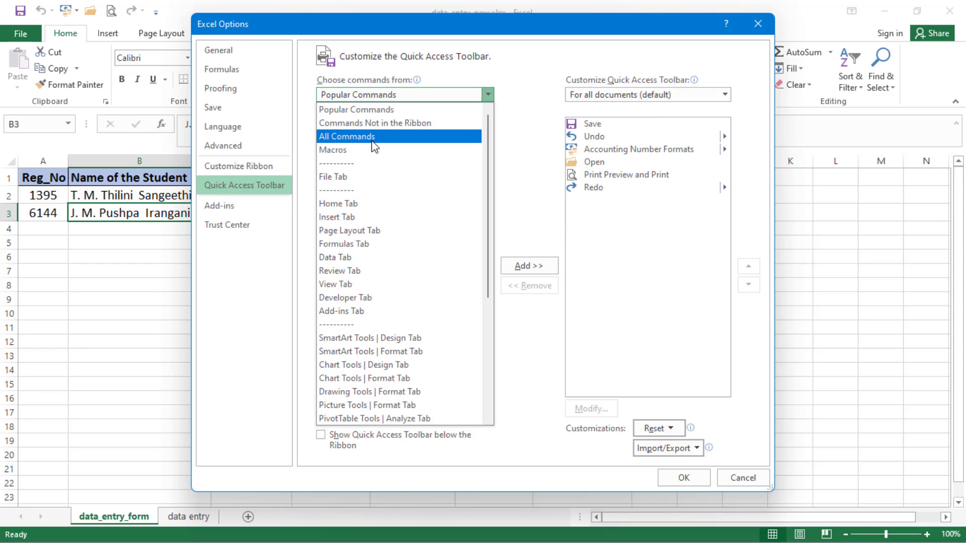
click(385, 125)
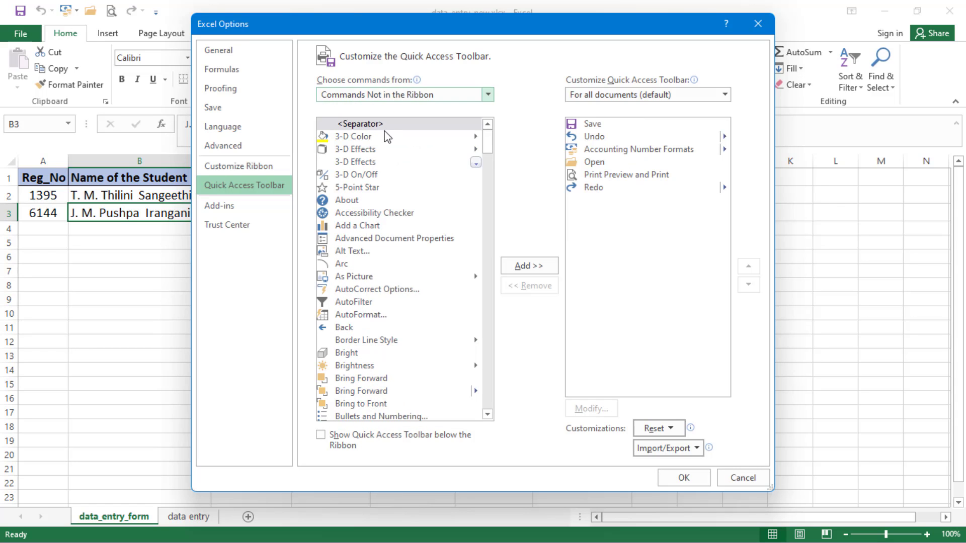
drag(488, 149, 487, 232)
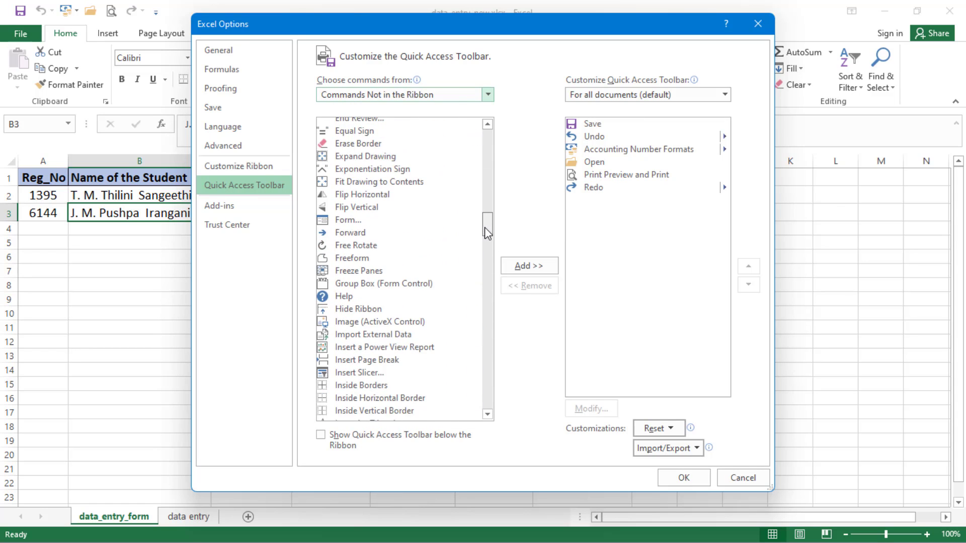
click(337, 221)
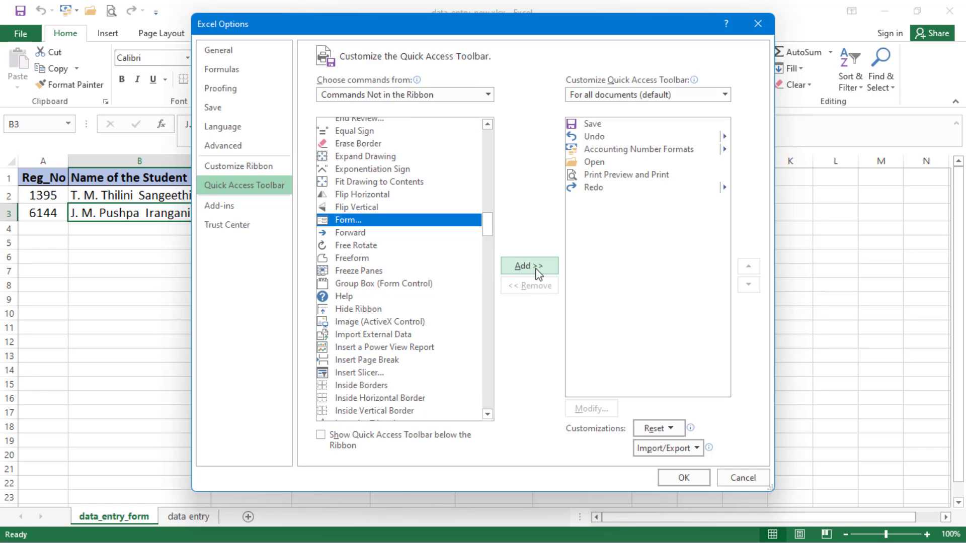
click(754, 480)
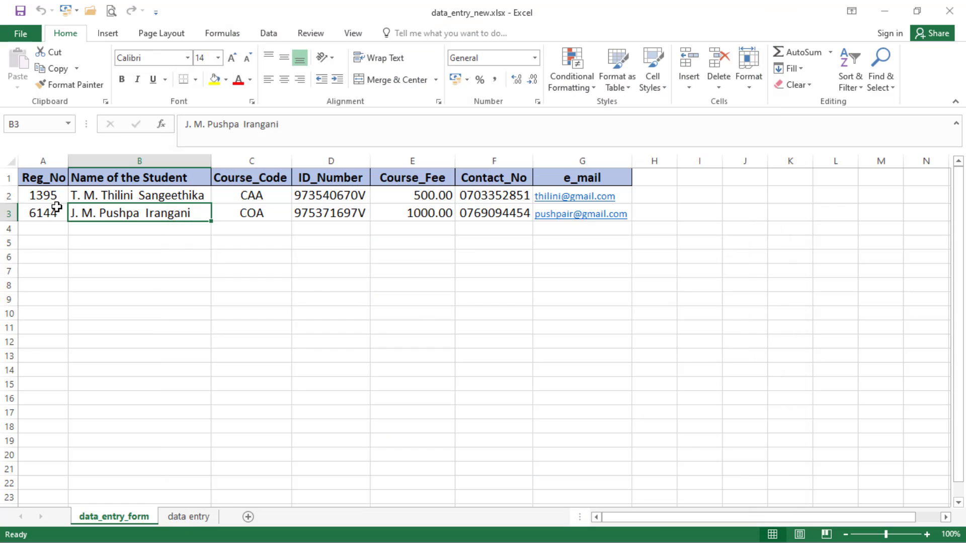
Step: Add Form... from Commands Not in the Ribbon to the Quick Access Toolbar through File > Options
click(12, 33)
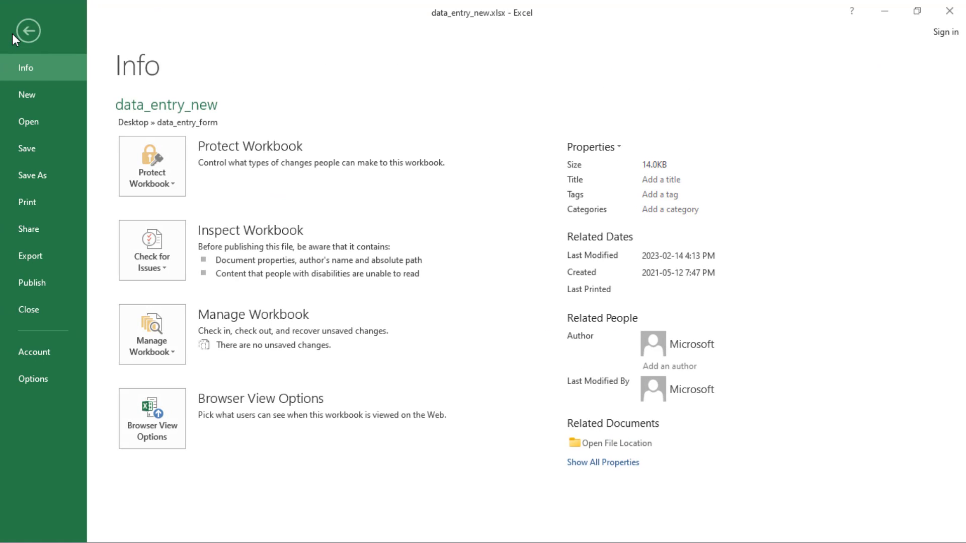
click(36, 379)
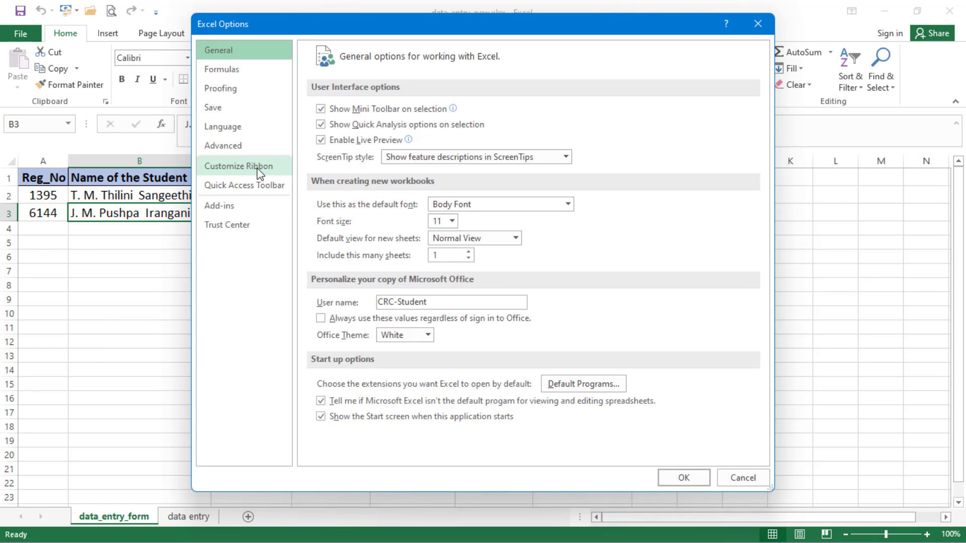
click(244, 187)
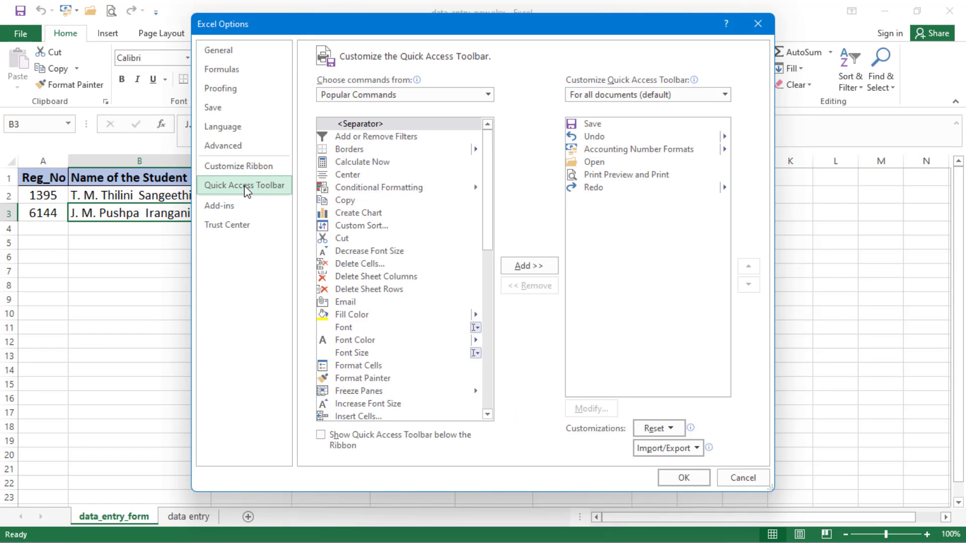
click(488, 96)
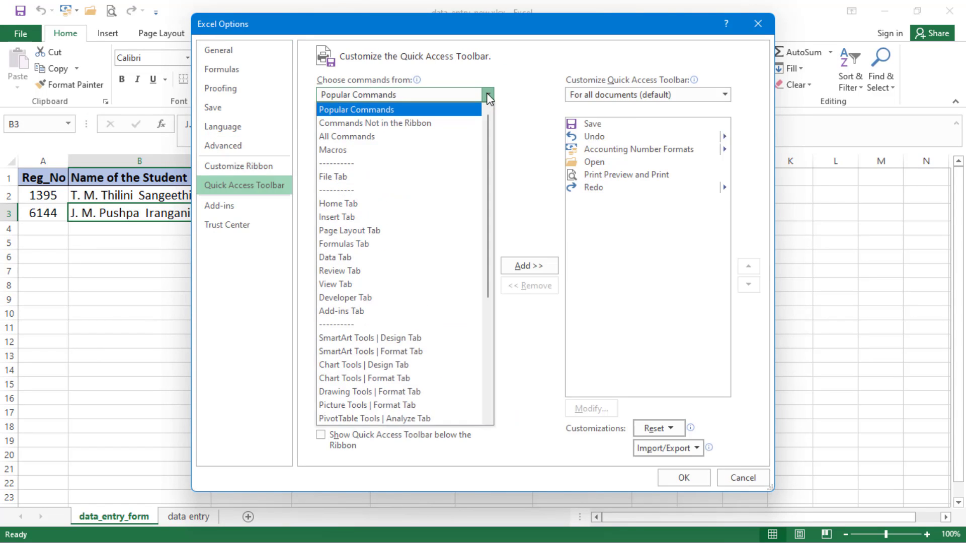
click(422, 125)
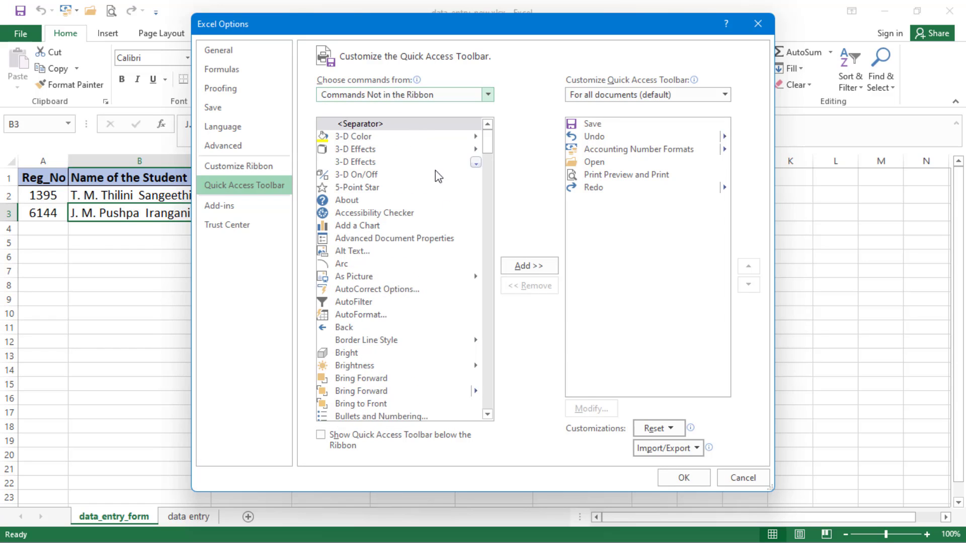
drag(488, 136, 482, 221)
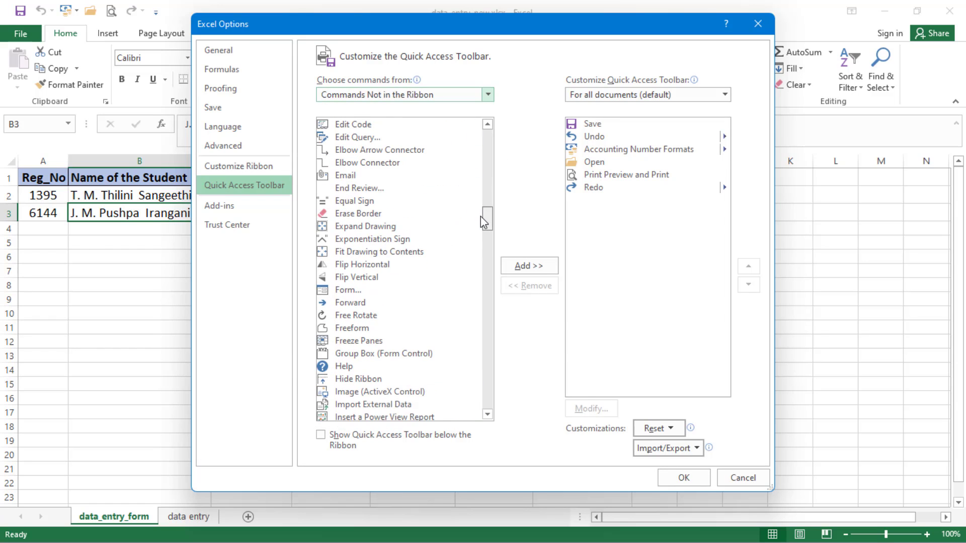
click(327, 292)
click(525, 267)
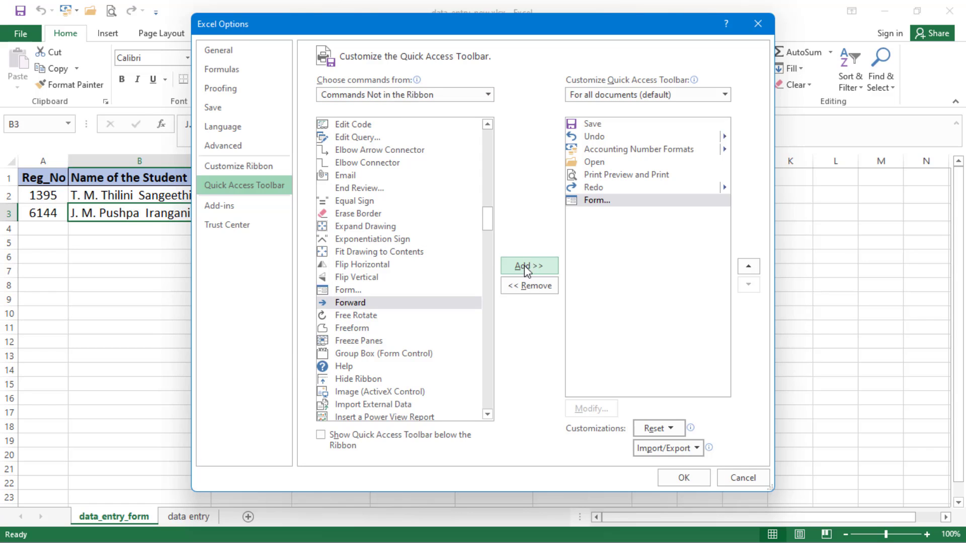
click(684, 479)
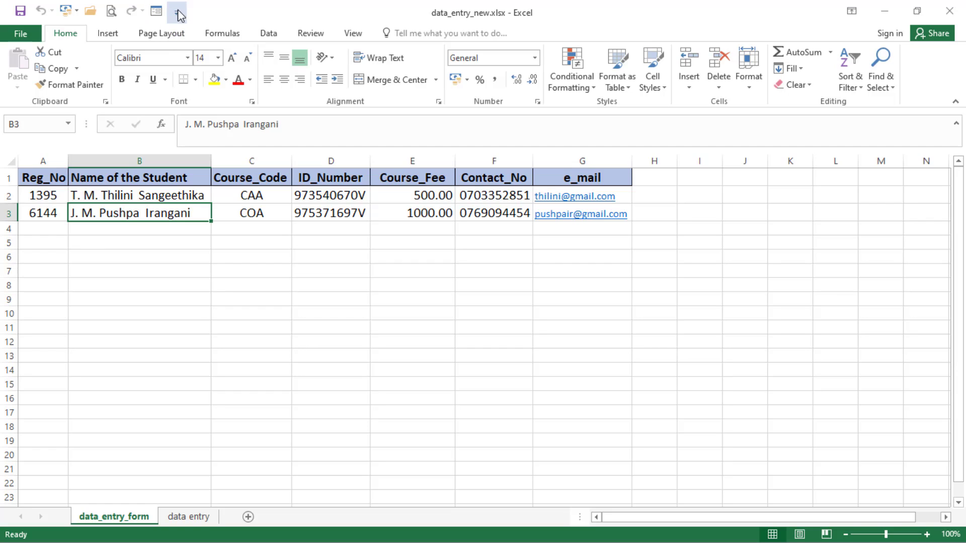
Step: Format the records in A1:G3 as a light blue banded table with headers
click(181, 238)
drag(38, 179, 584, 209)
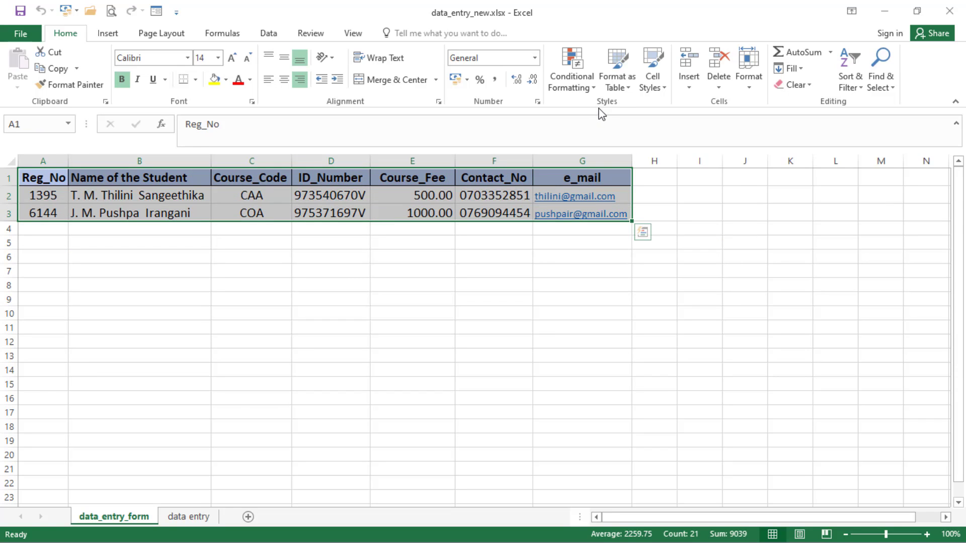
click(627, 89)
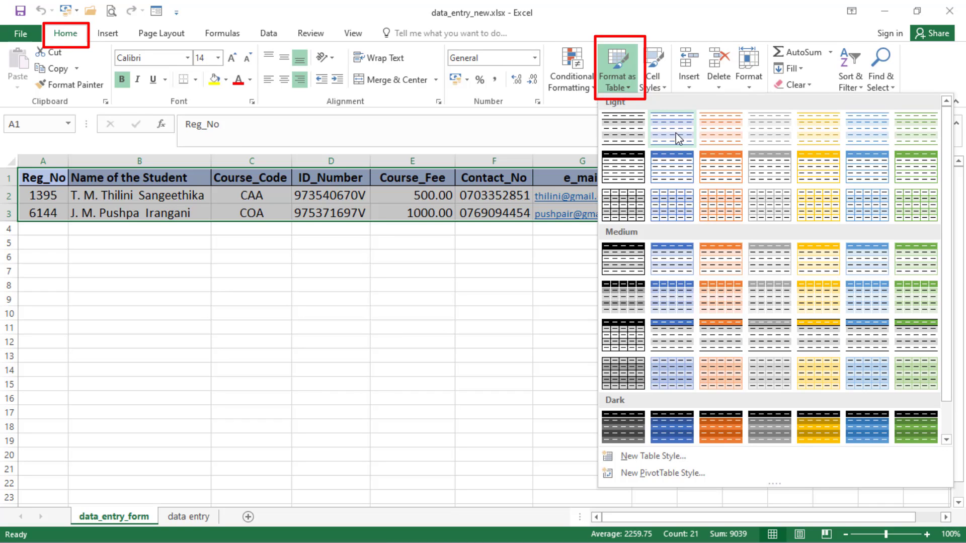
click(675, 133)
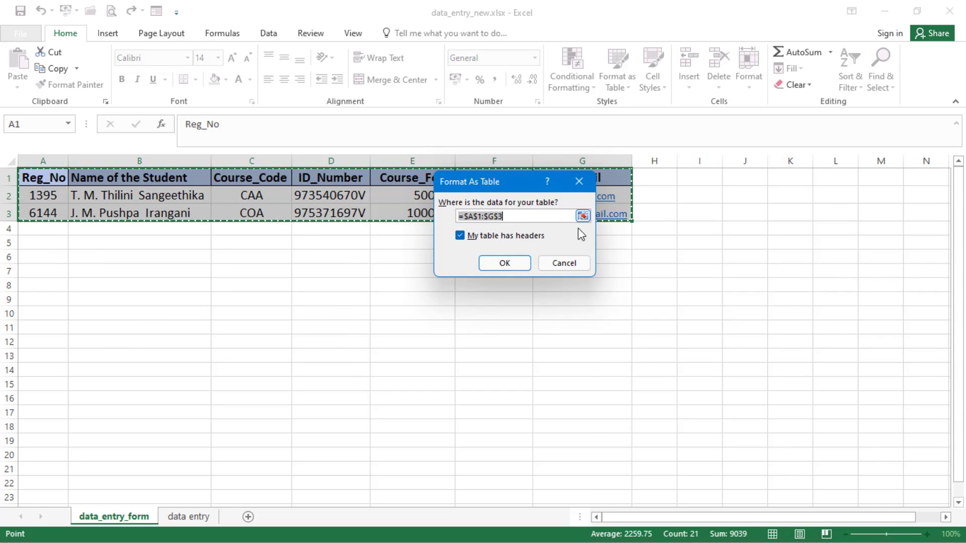
click(503, 263)
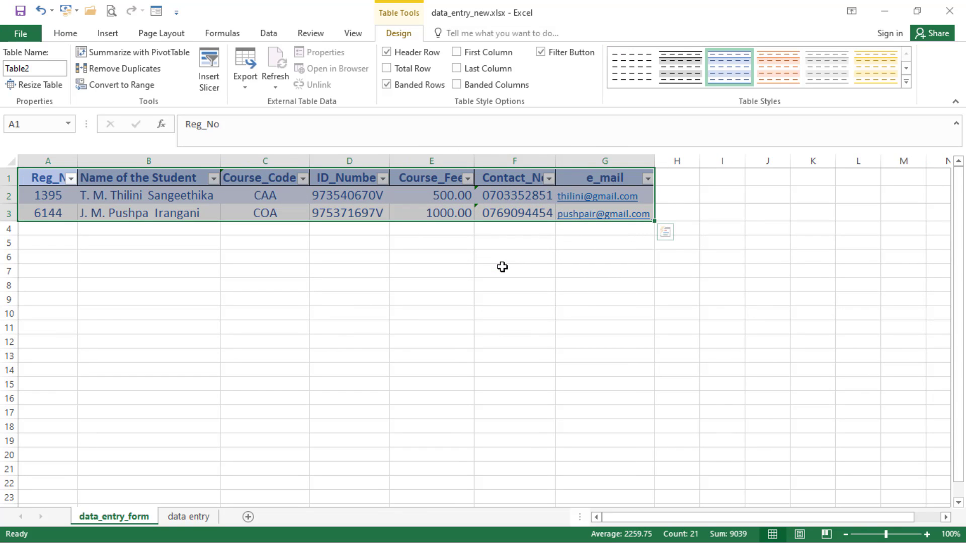
click(258, 199)
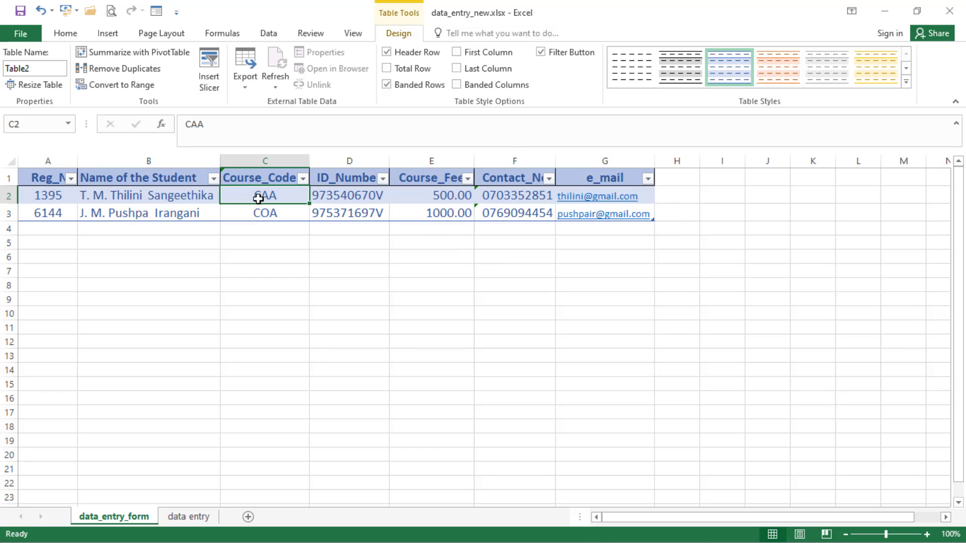
Step: Open the data form from the toolbar Form button and drag it right to reveal columns D to F
click(156, 13)
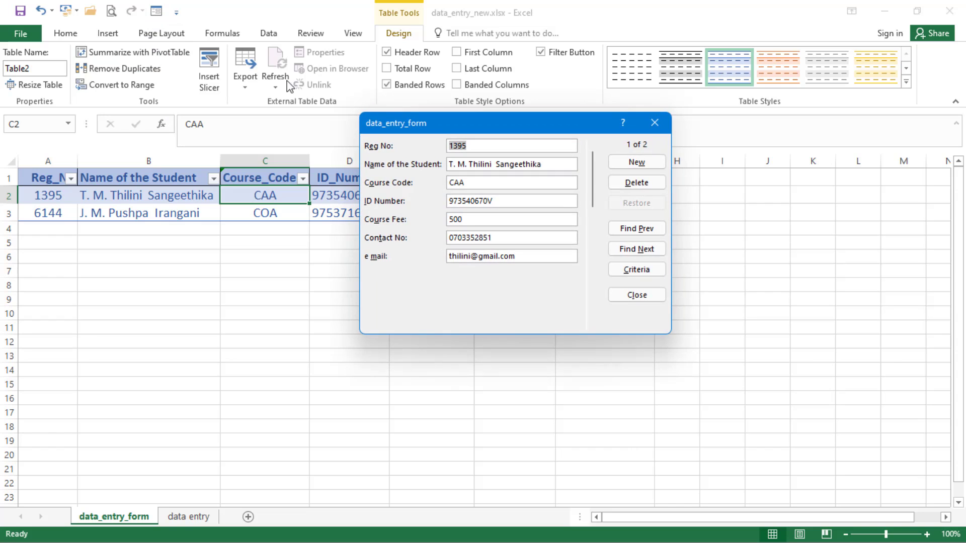
drag(518, 134, 741, 187)
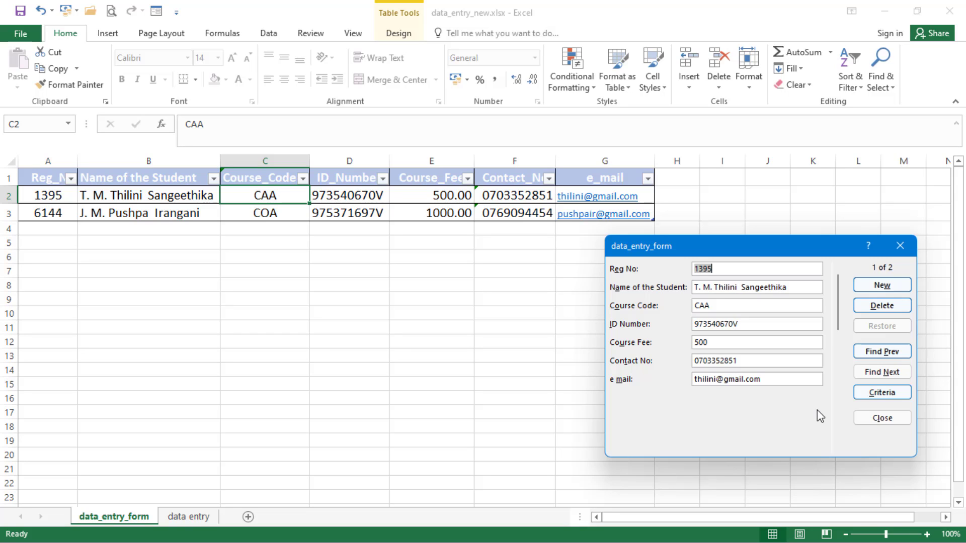
Step: Start a new record with the student's name, course code COA, ID number and course fee 1000
click(879, 286)
text(3456)
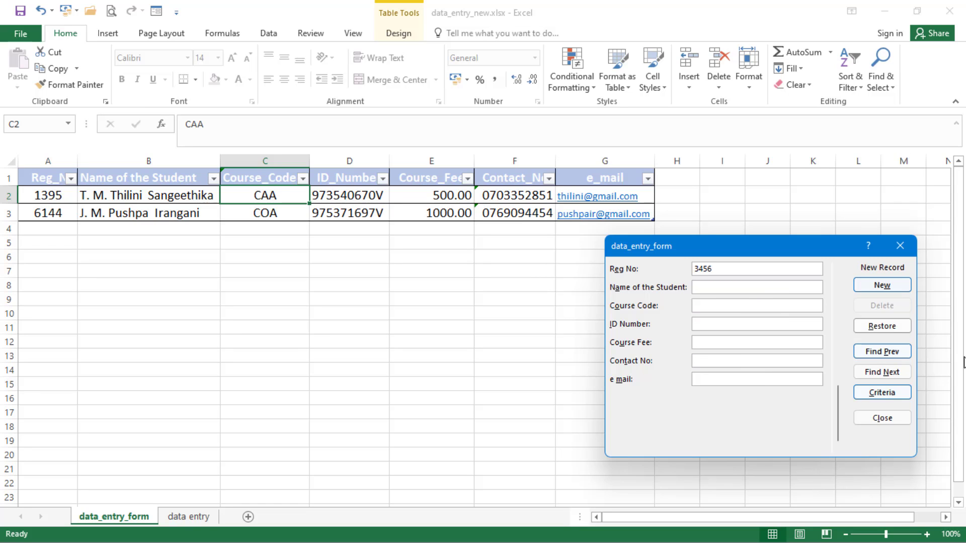
key(Tab)
text(COA)
click(718, 325)
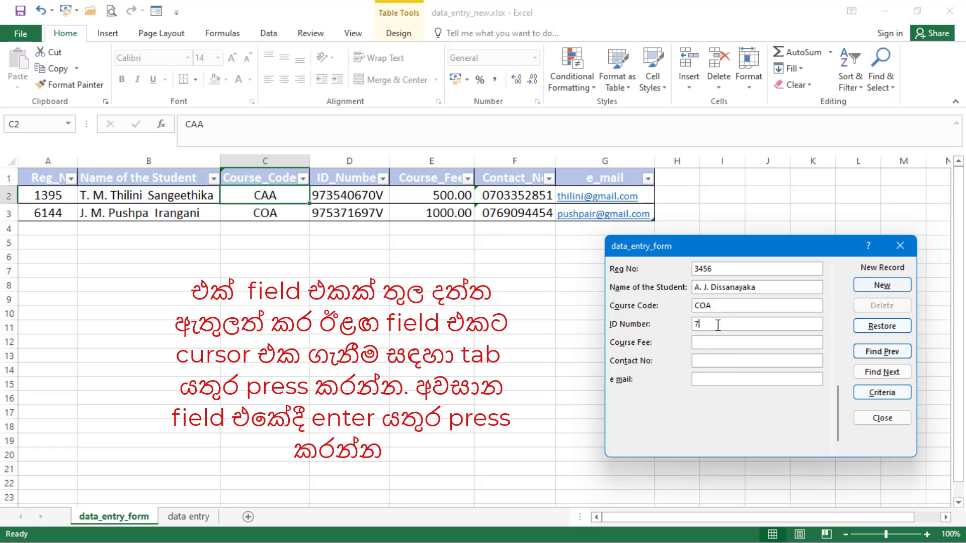
click(712, 341)
text(1000)
Step: Enter the student's contact number and e-mail, then save the new record to the table
click(705, 360)
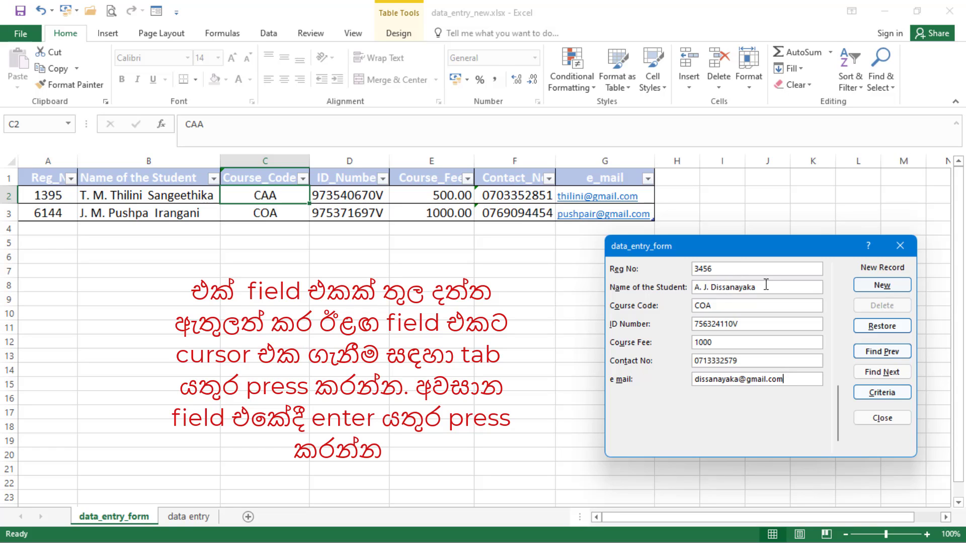
click(751, 305)
click(755, 327)
key(Return)
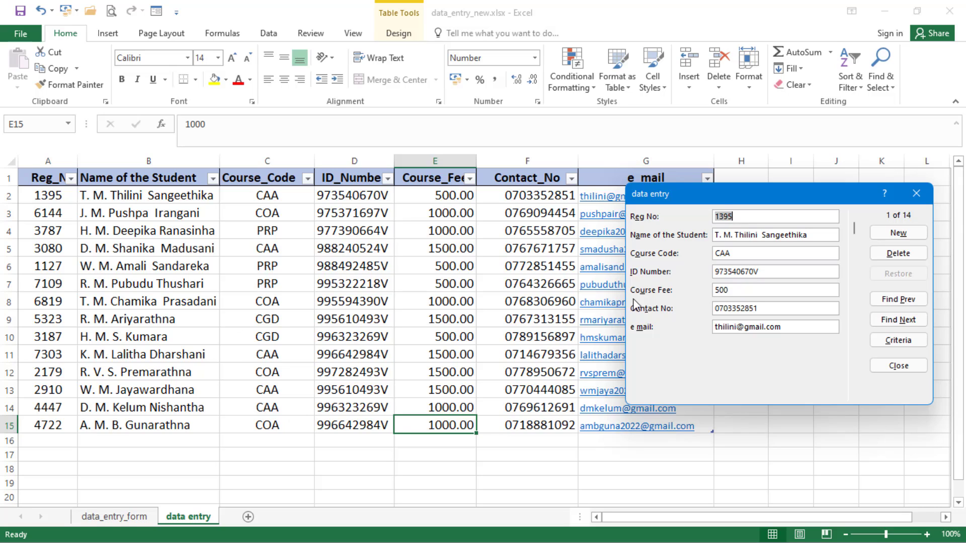
drag(718, 197, 655, 206)
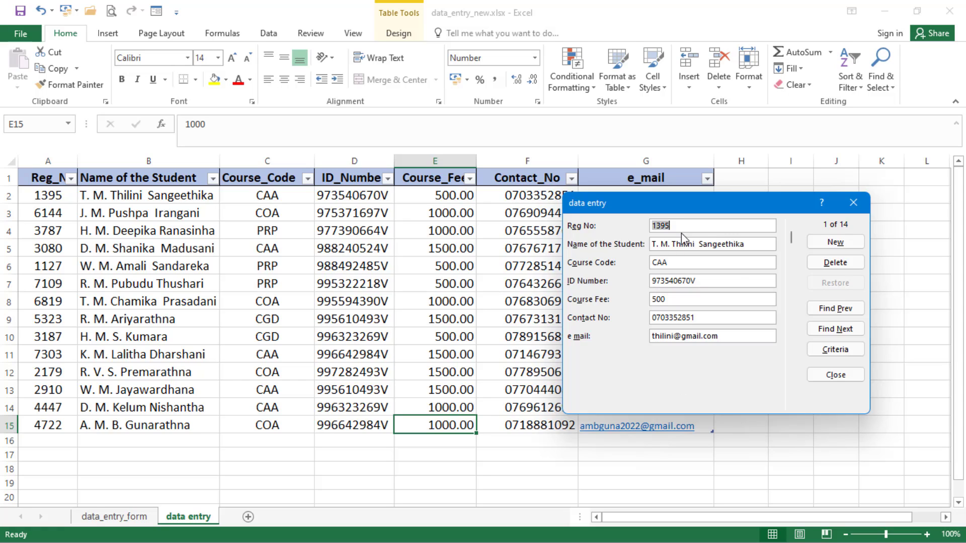
Step: Search the form by Reg No 4447 to bring up the matching record 13 of 14
click(835, 350)
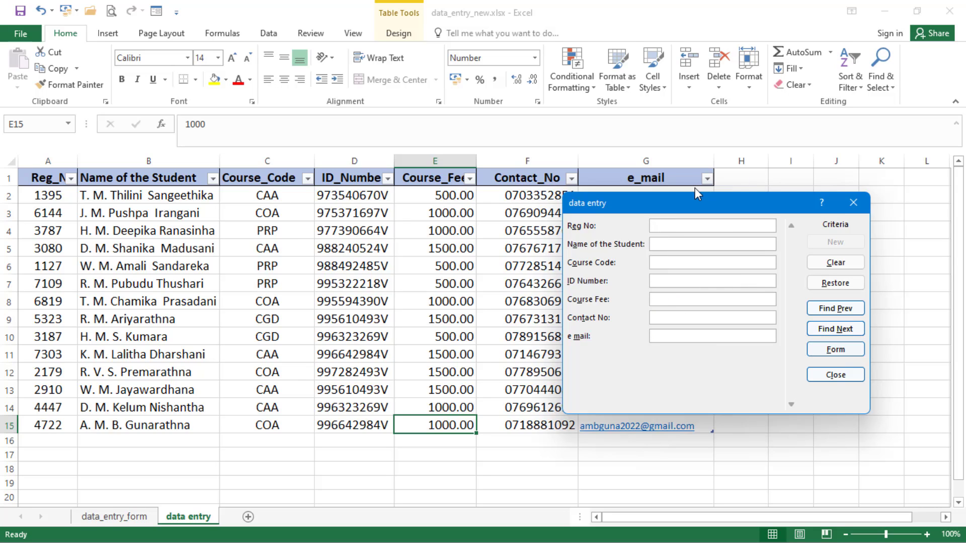
text(4447)
key(Return)
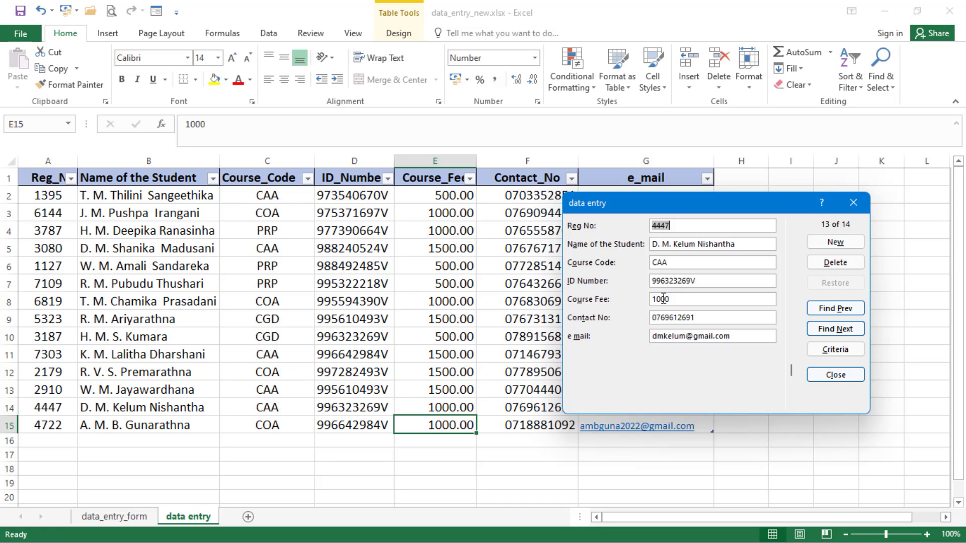
Step: Replace the course fee 1000 with 500 and save the record
drag(686, 299, 631, 287)
text(500)
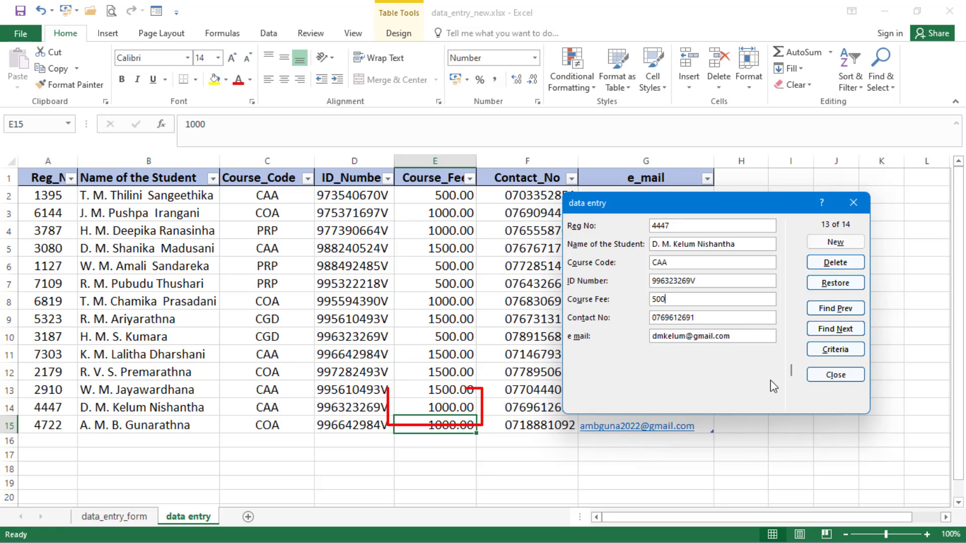
key(Return)
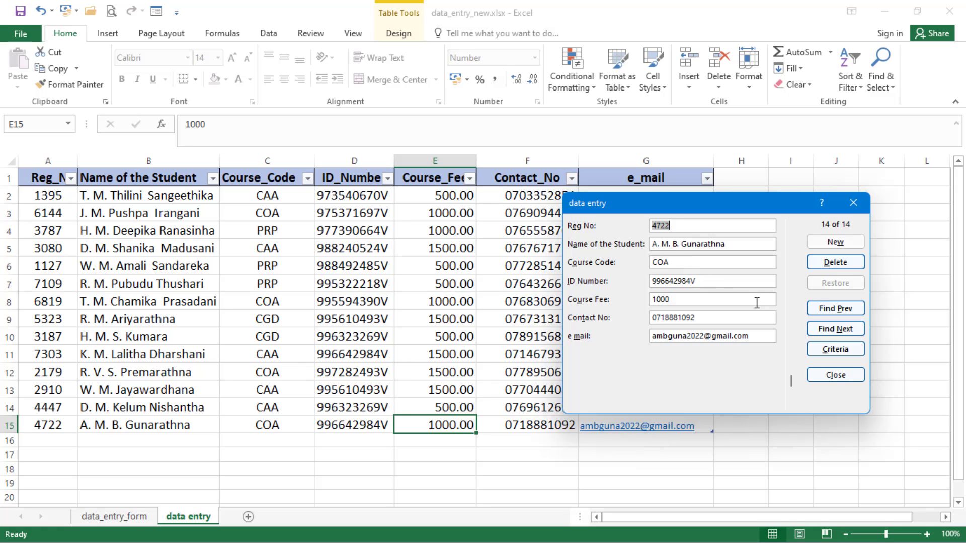
Step: Replace the Reg No criterion with Course Code COA
click(833, 350)
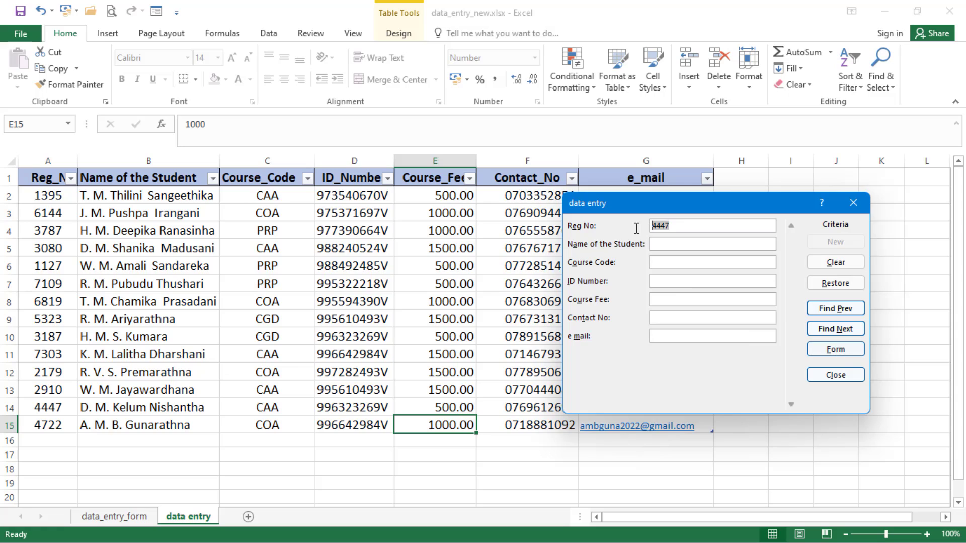
key(BackSpace)
click(665, 262)
text(COA)
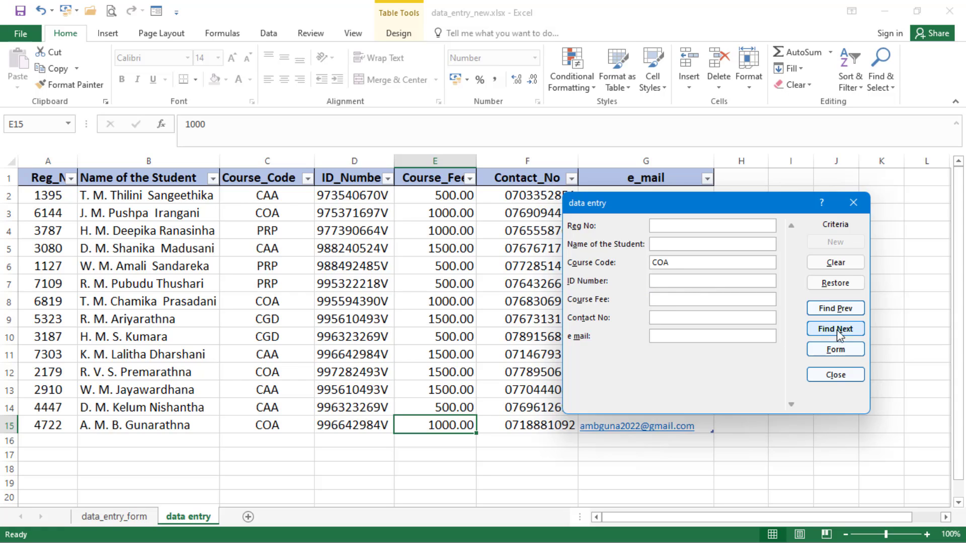
Step: Browse the COA records with Find Prev and Find Next, stopping at record 7, and move the form left
click(845, 310)
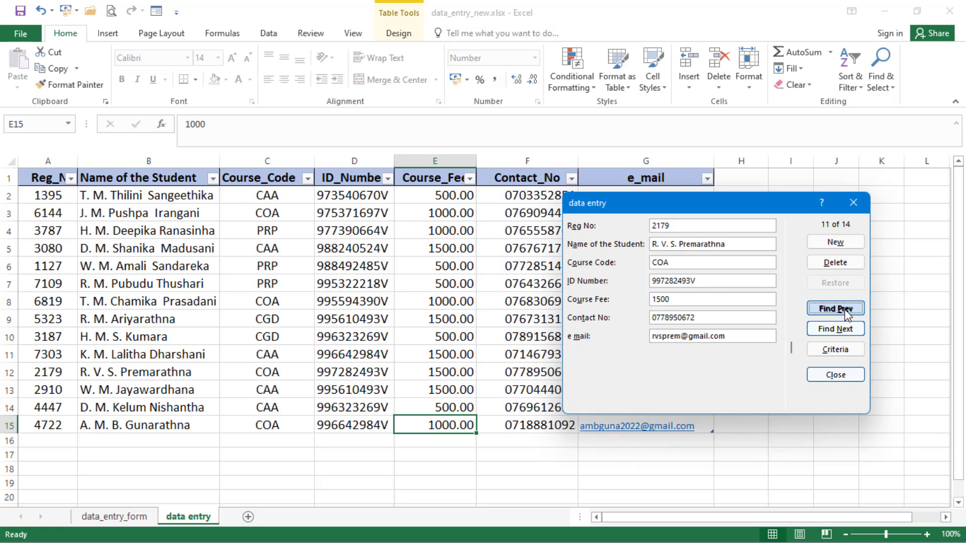
click(845, 311)
click(845, 311)
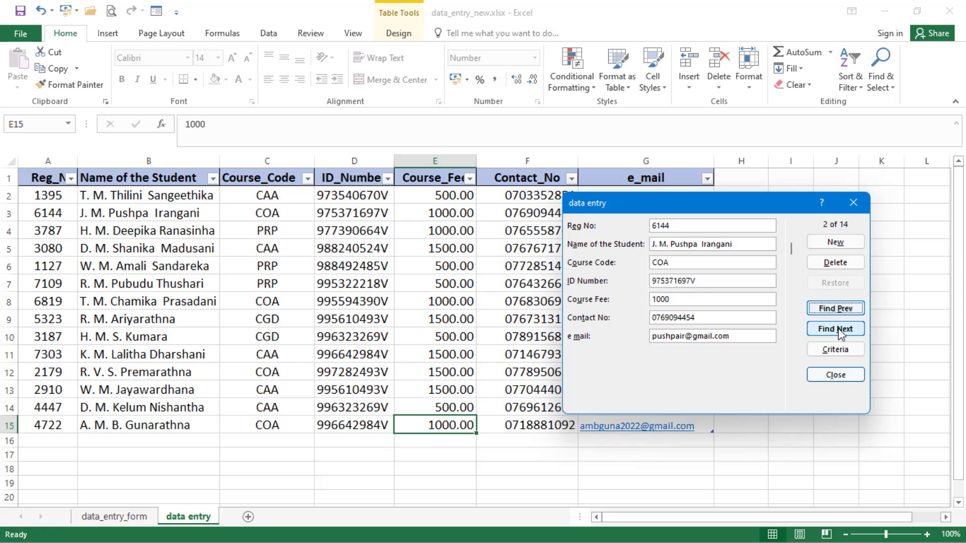
click(839, 331)
click(839, 329)
click(839, 330)
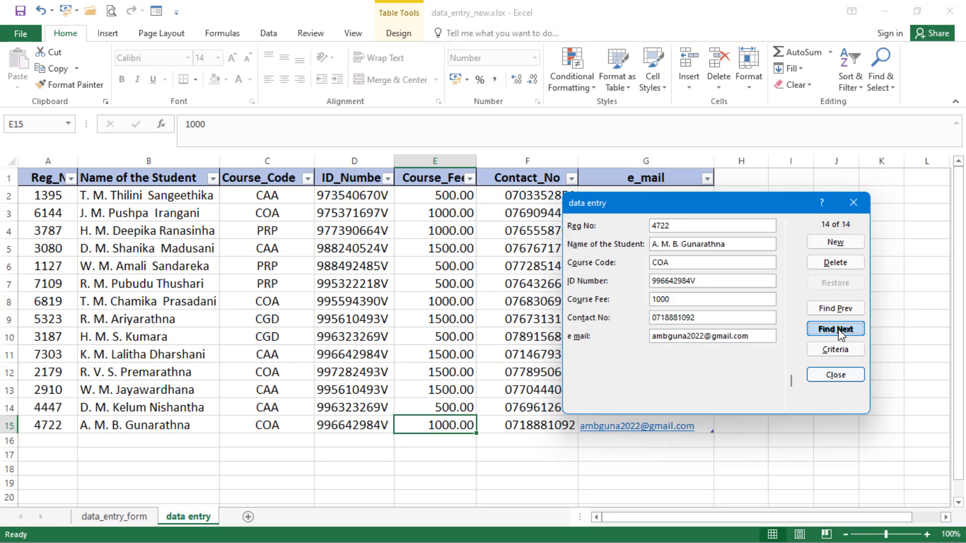
click(840, 310)
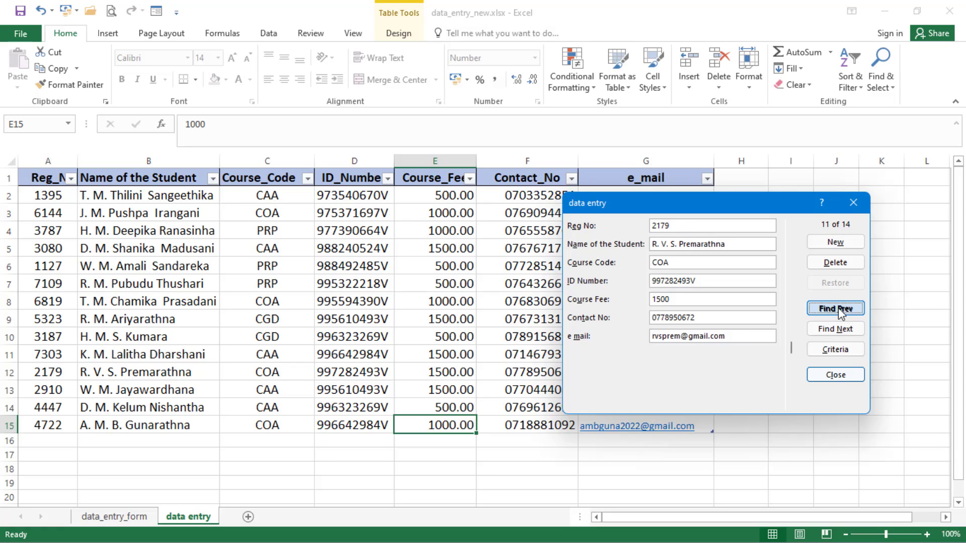
click(840, 310)
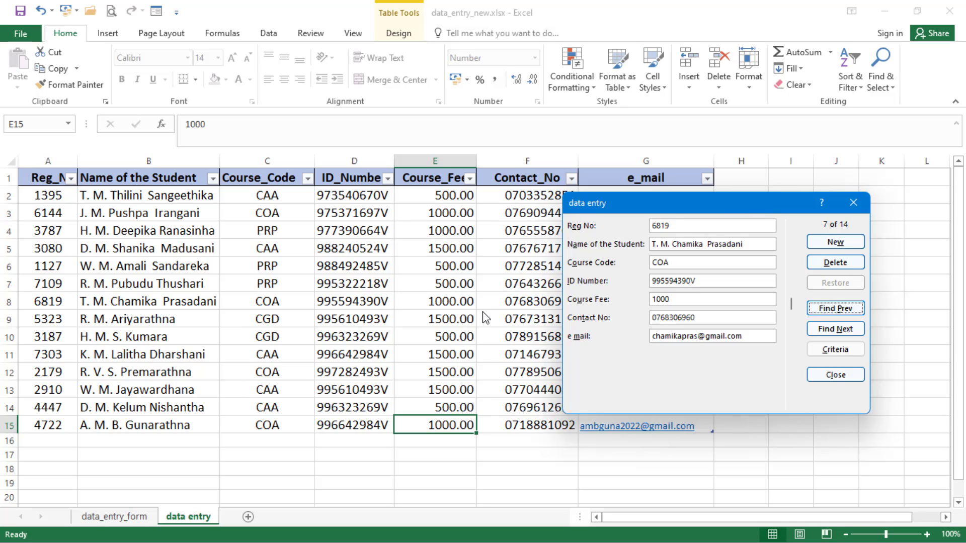
drag(743, 204, 510, 162)
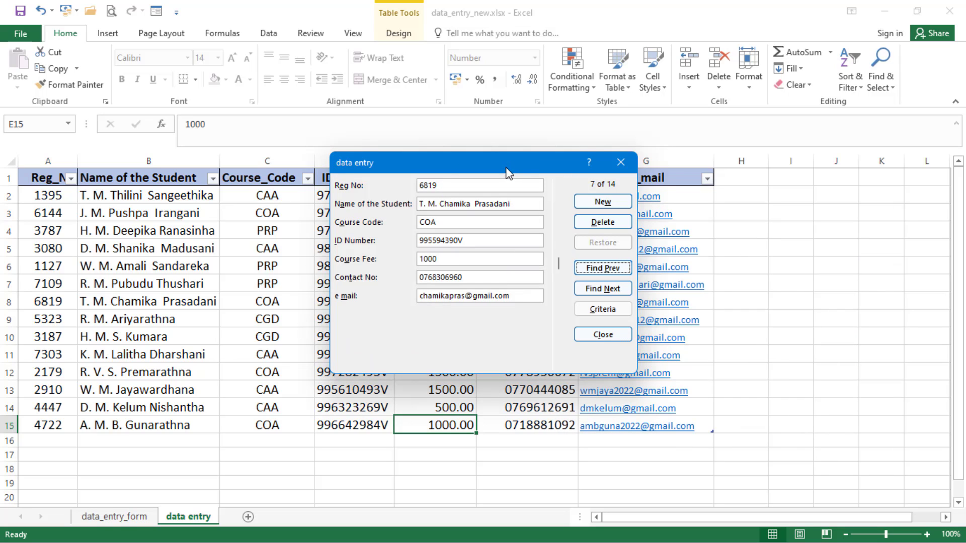
drag(508, 172, 456, 181)
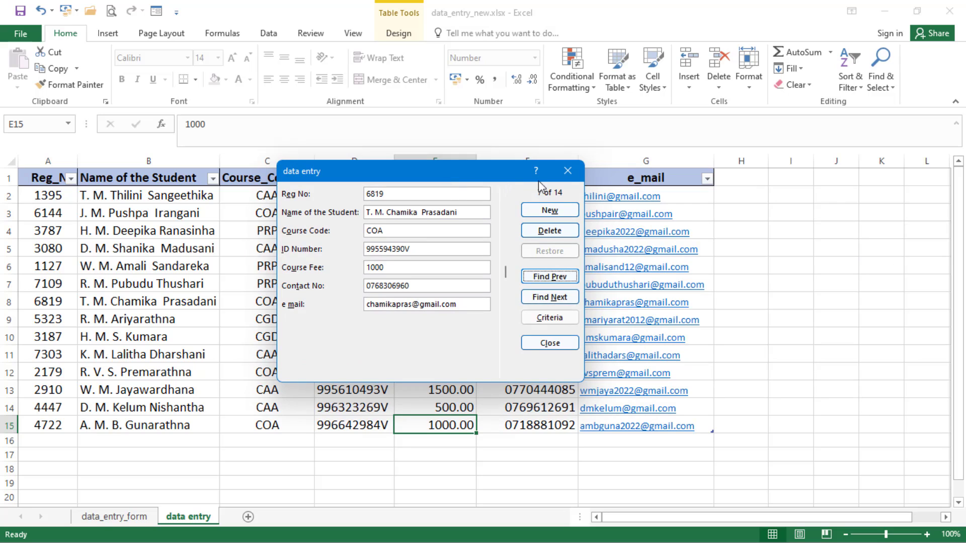